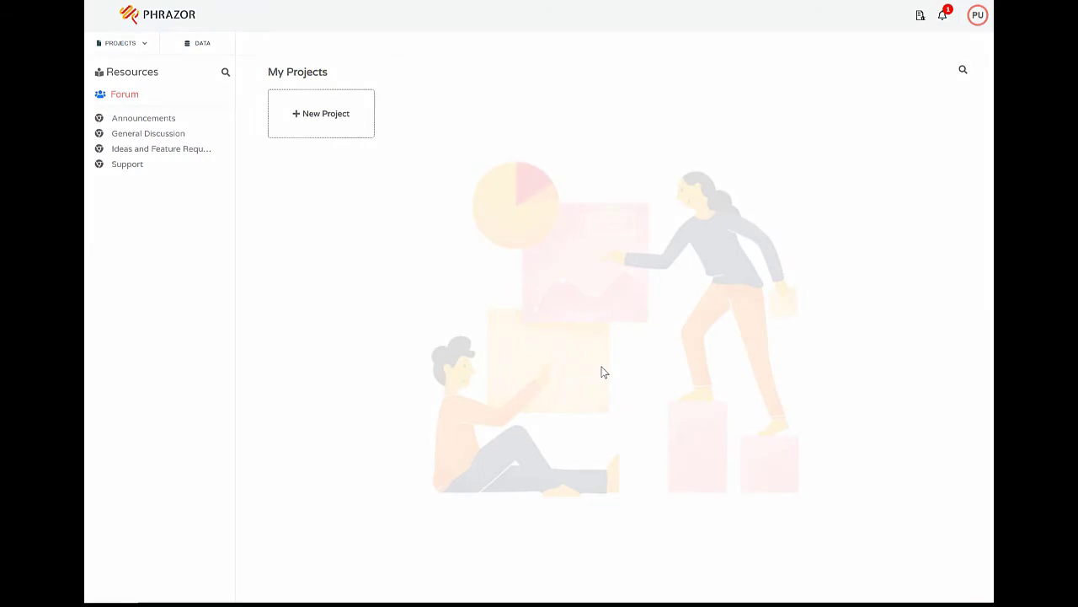
# Step: Upload Global Sales dump.csv as a new CSV data connection
pyautogui.click(202, 43)
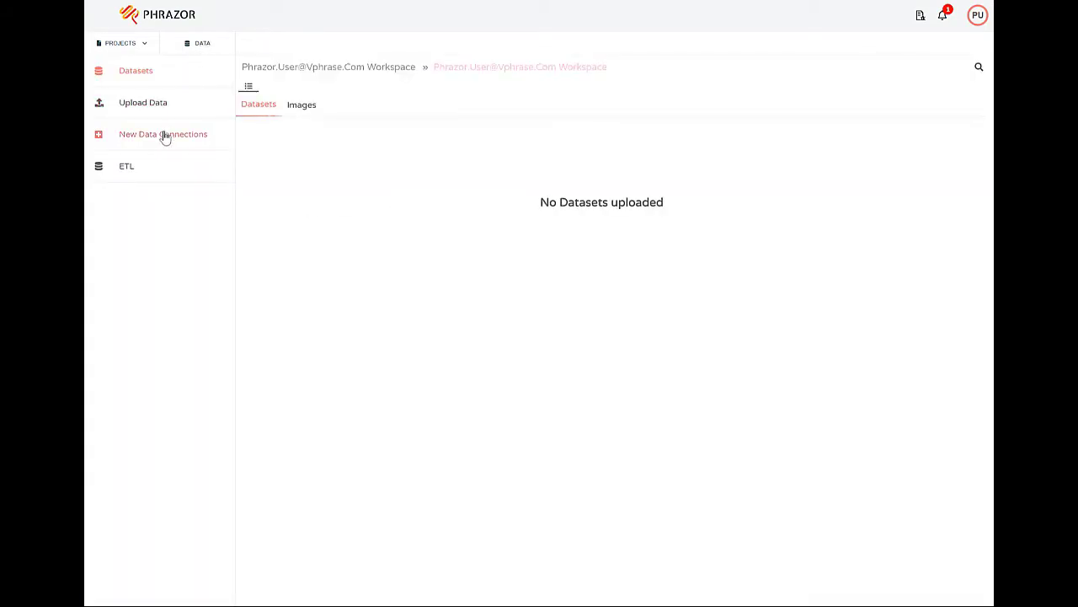
pyautogui.click(163, 134)
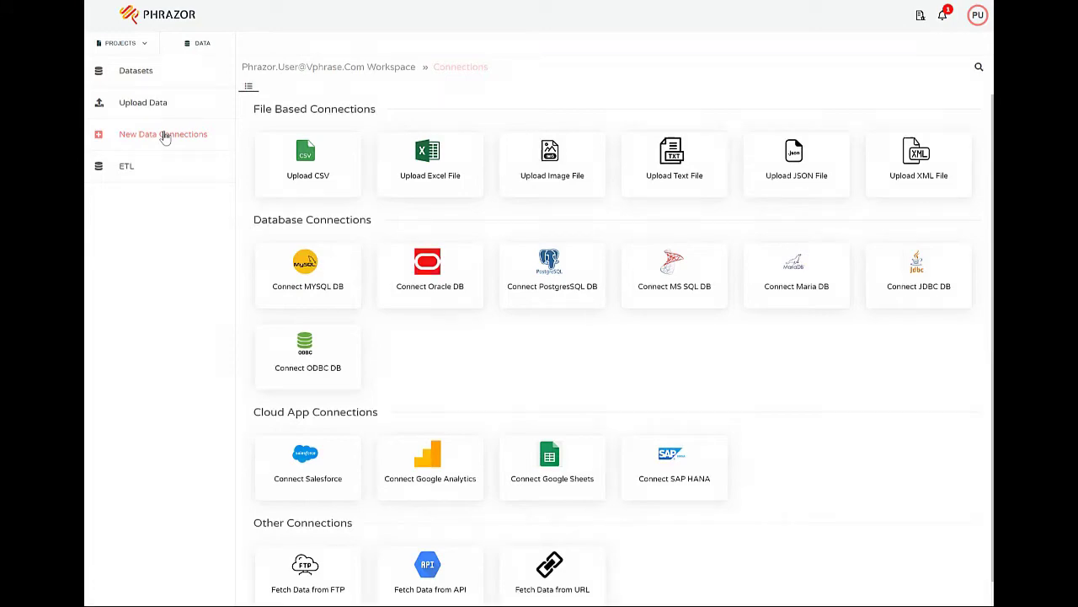
pyautogui.scroll(-1, 164, 135)
pyautogui.click(319, 142)
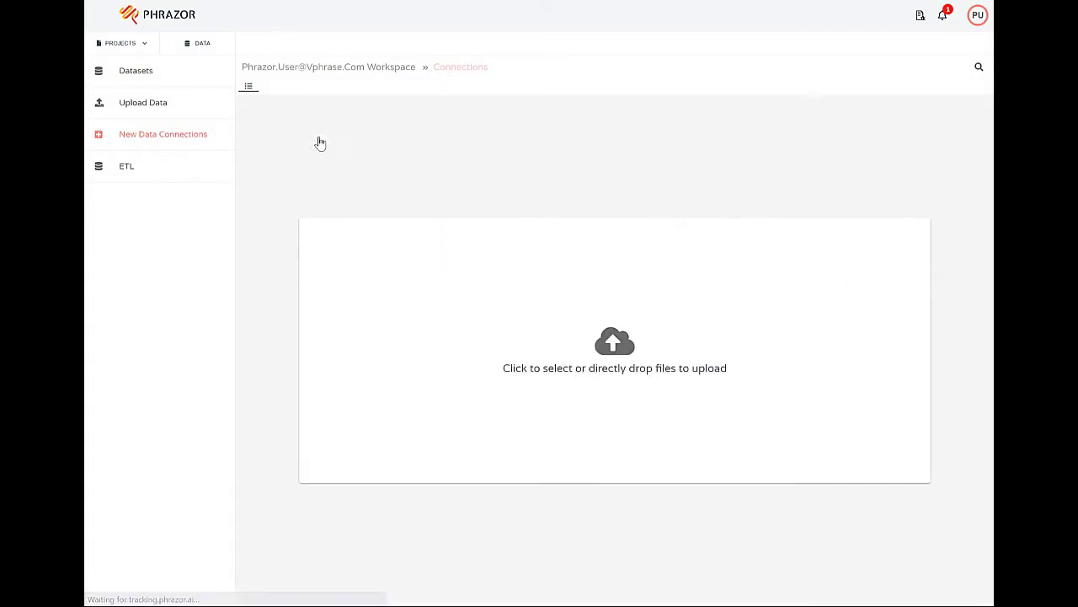
pyautogui.click(494, 335)
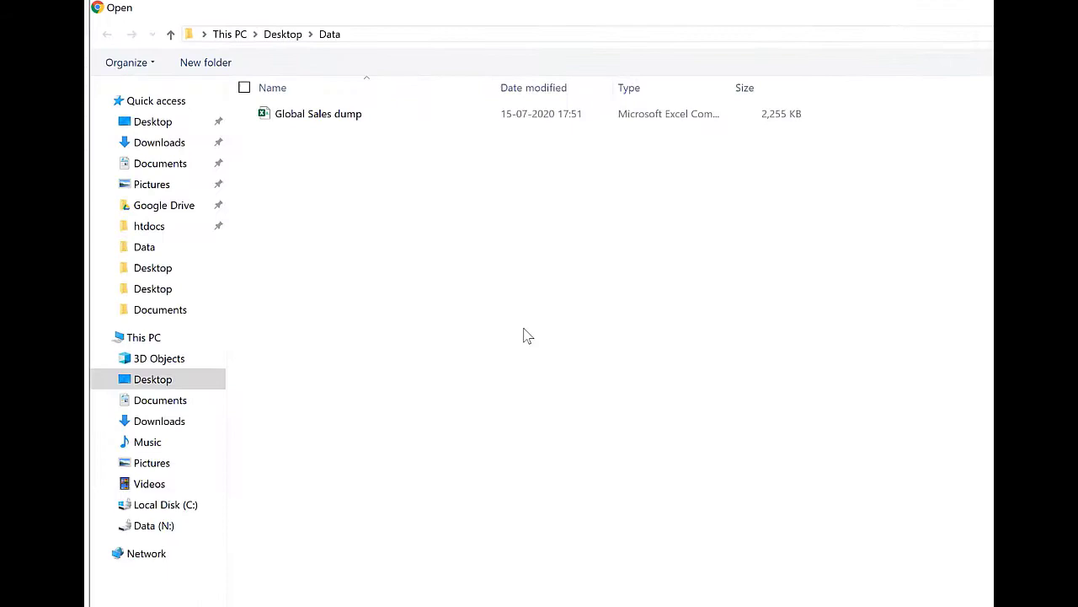
pyautogui.doubleClick(345, 125)
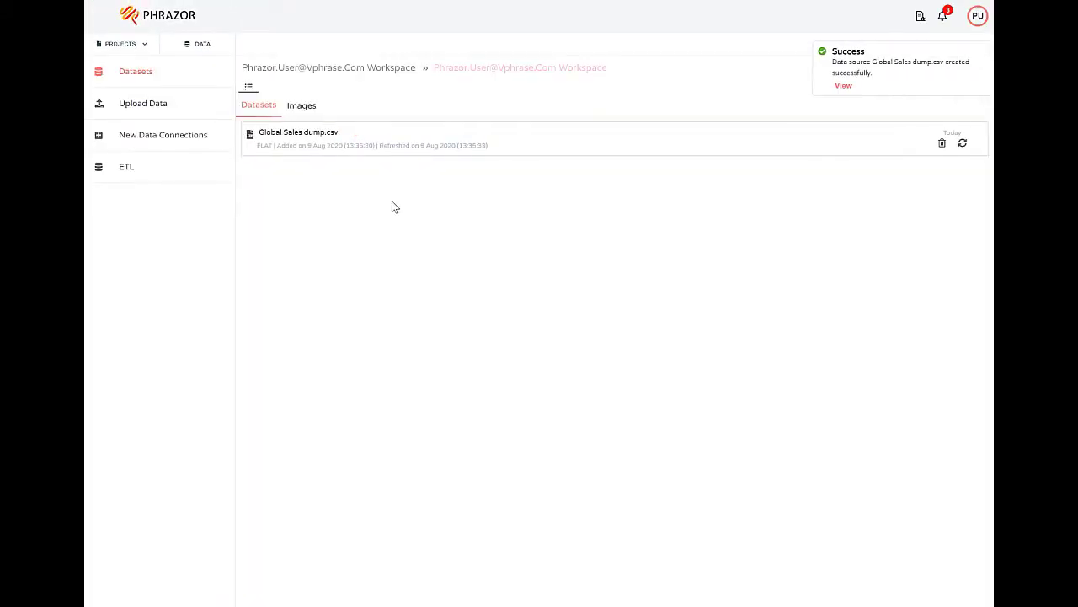
# Step: Browse the Global Sales dump rows in its Data table, then return to Projects
pyautogui.click(326, 143)
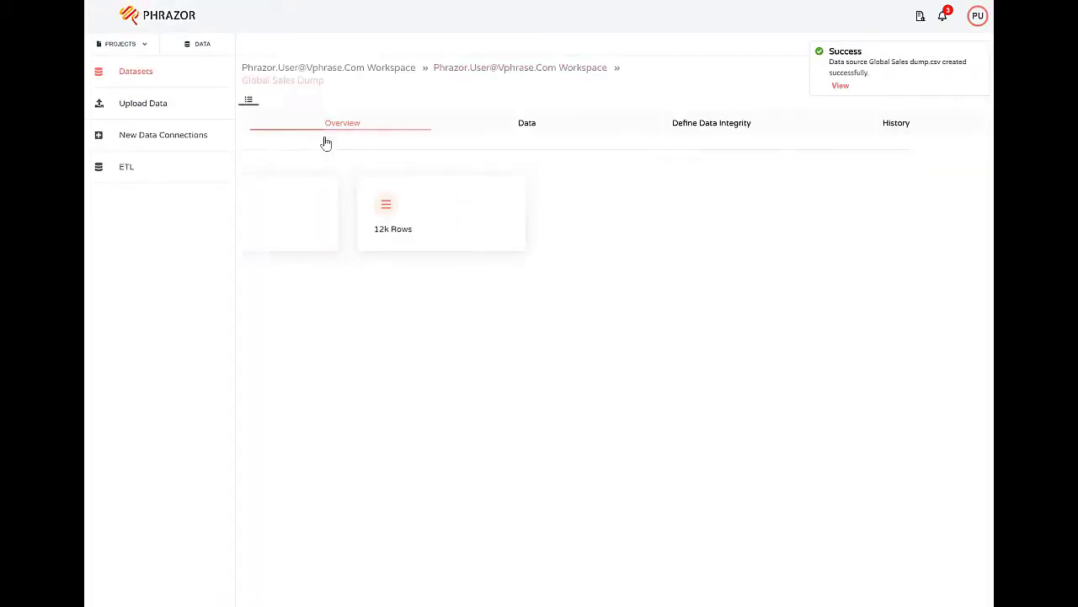
pyautogui.click(534, 128)
pyautogui.moveTo(514, 555); pyautogui.dragTo(781, 555)
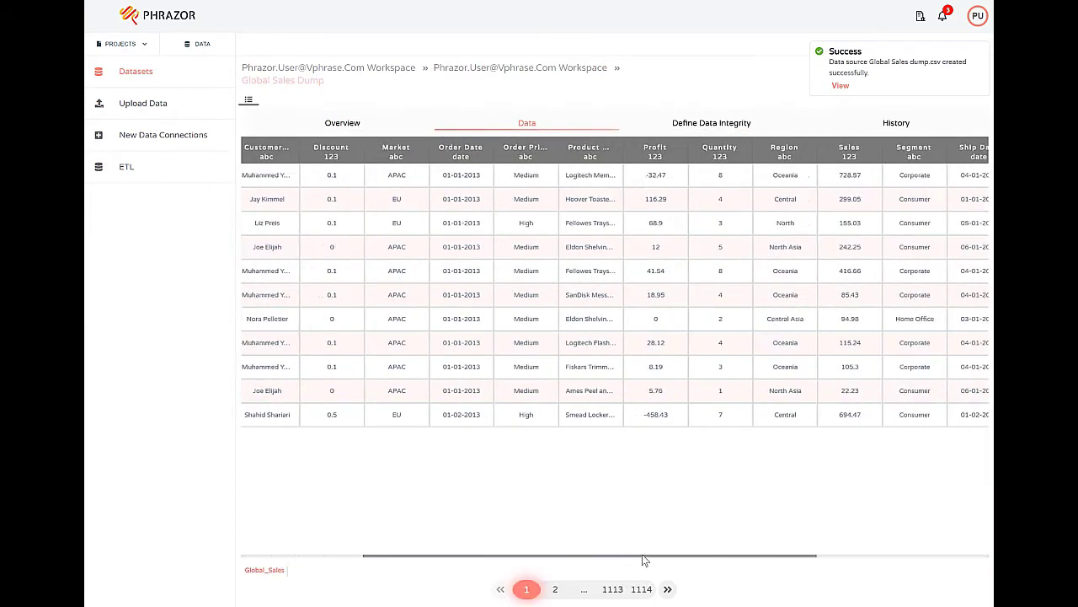
pyautogui.moveTo(674, 554); pyautogui.dragTo(428, 555)
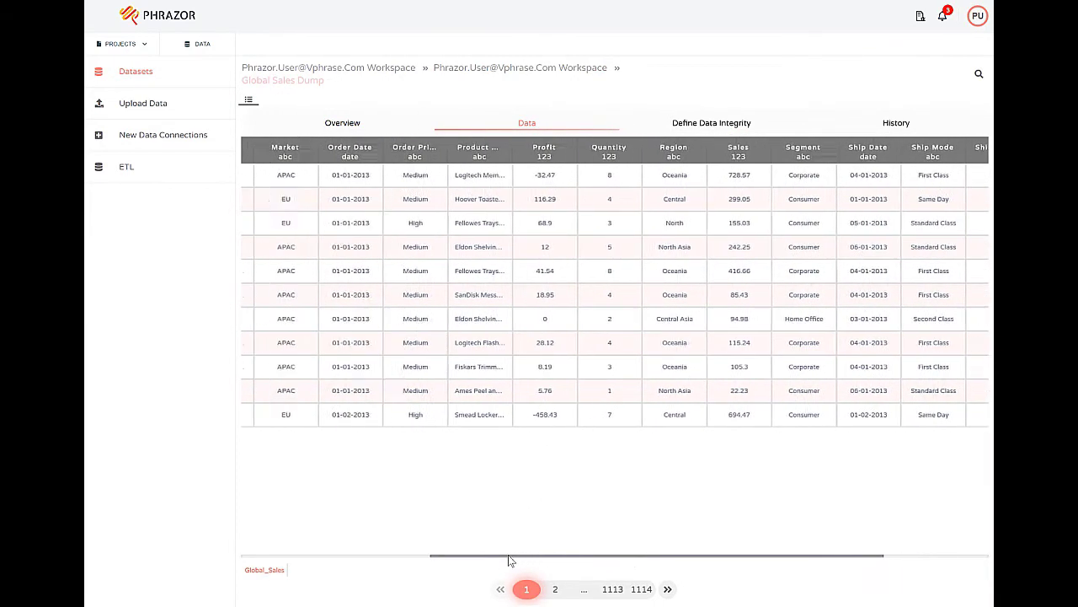
pyautogui.click(133, 20)
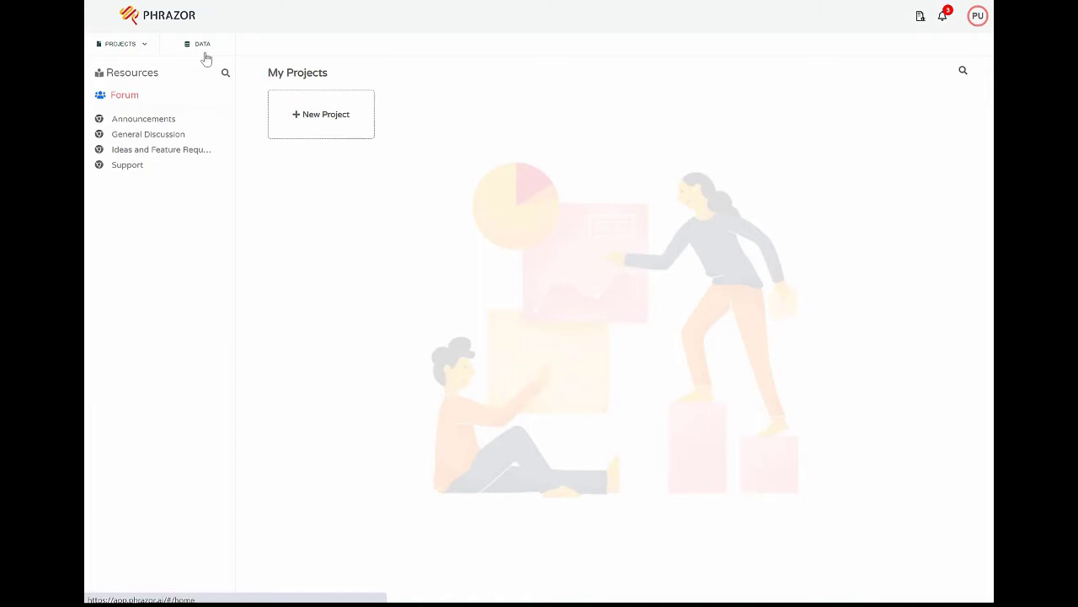
# Step: In a new project, ask for the top Profit category and the monthly Sales trend
pyautogui.click(335, 122)
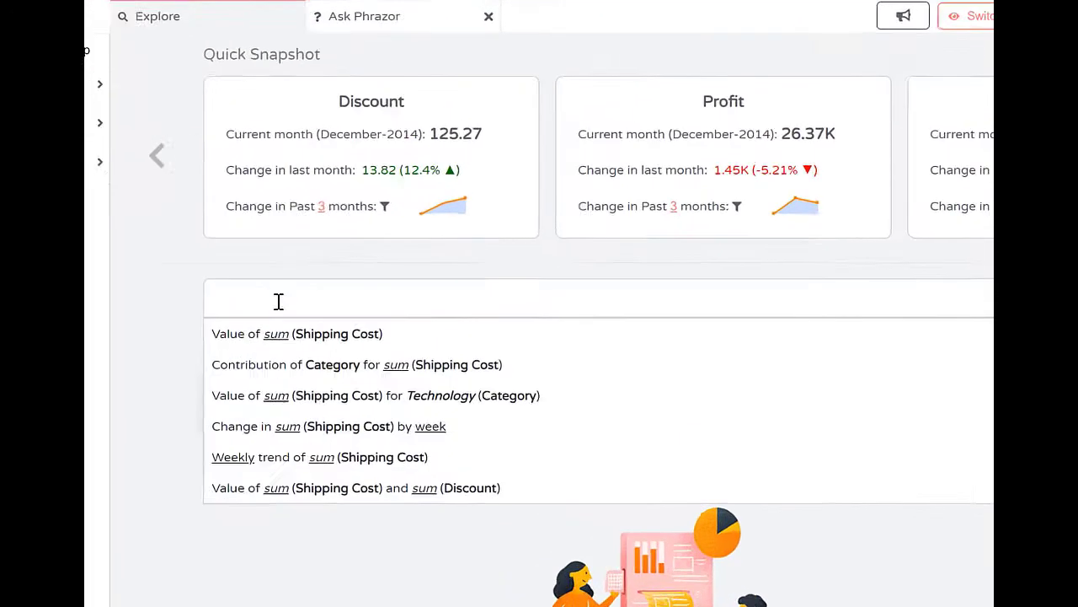
pyautogui.write('top c')
pyautogui.write('ontributing cate')
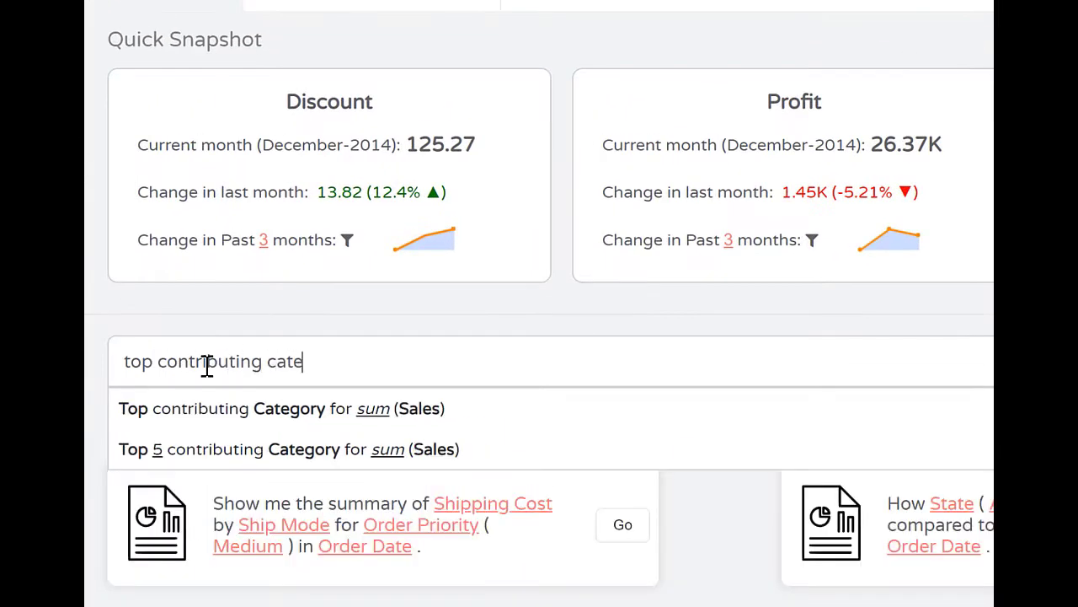
pyautogui.write('gories in pro')
pyautogui.press('Return')
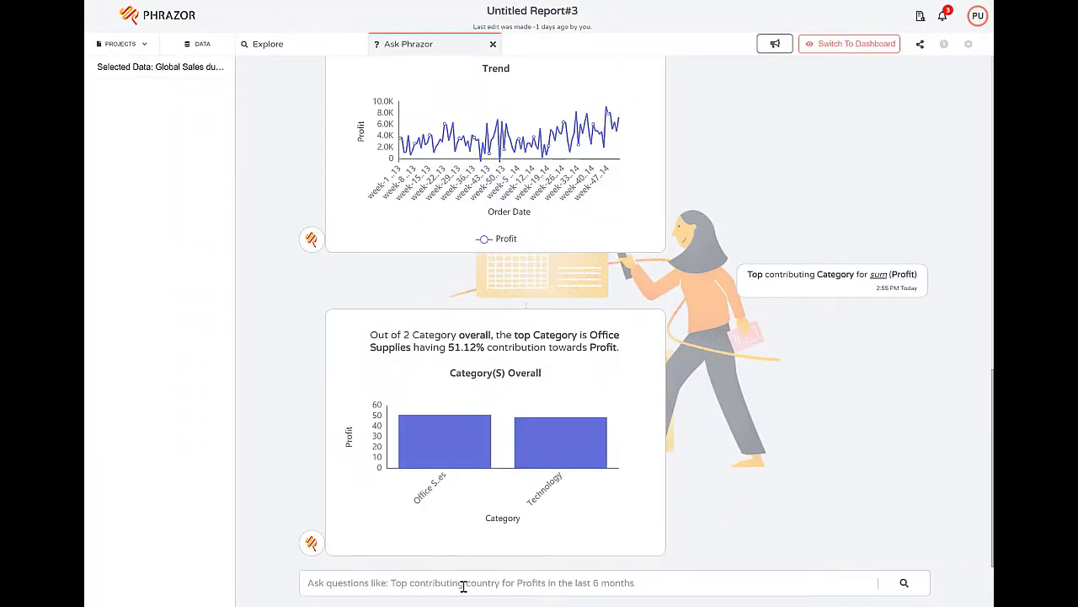
pyautogui.write('m')
pyautogui.write('onthly trend of sales')
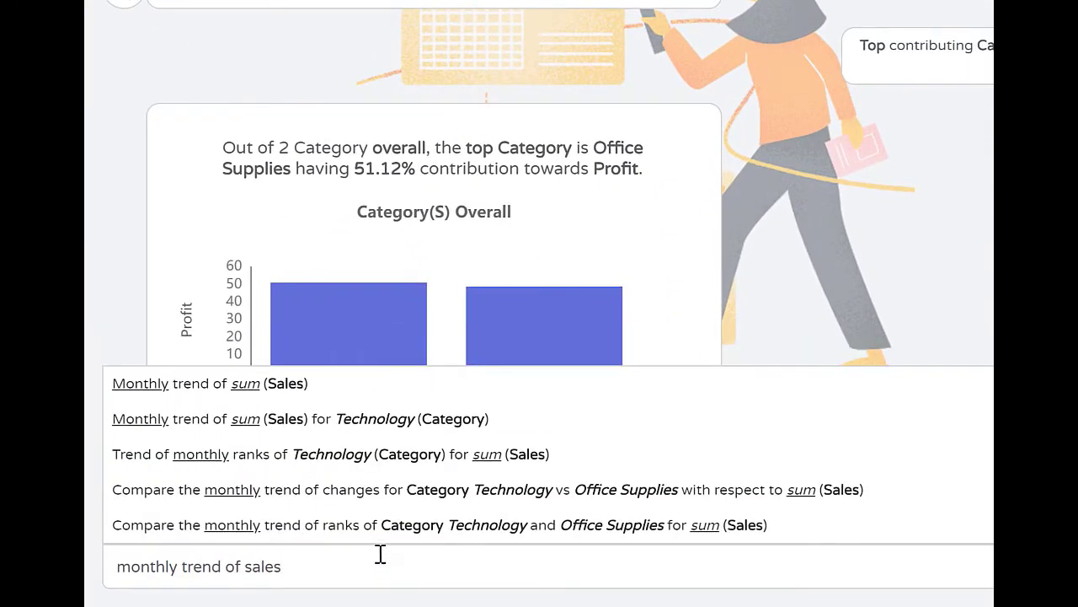
pyautogui.click(308, 386)
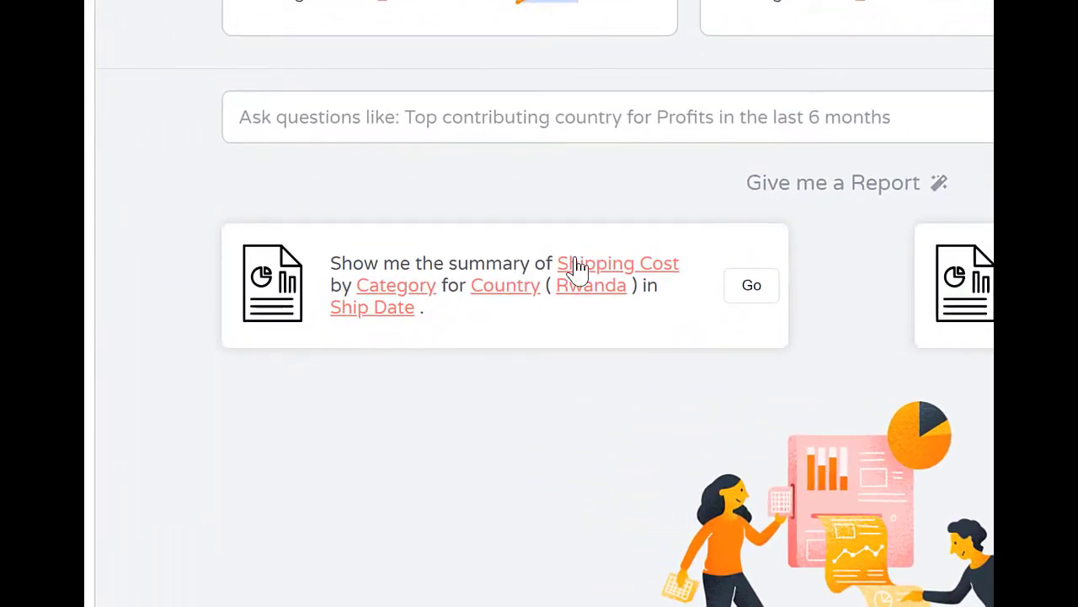
# Step: Set the report sentence to Sales by Region, filtered to Market US
pyautogui.click(578, 268)
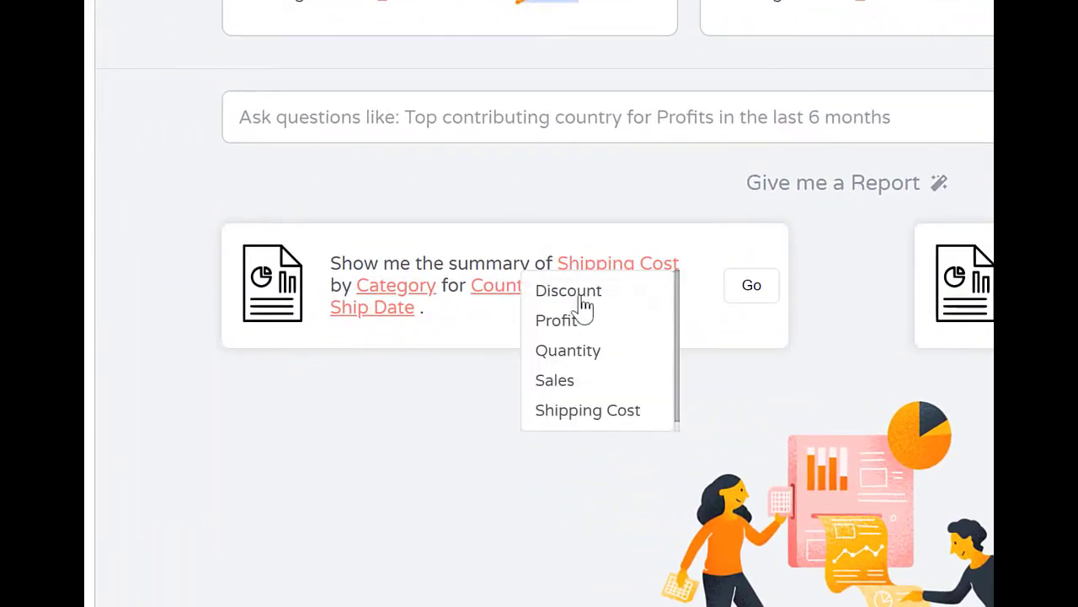
pyautogui.click(586, 383)
pyautogui.click(399, 293)
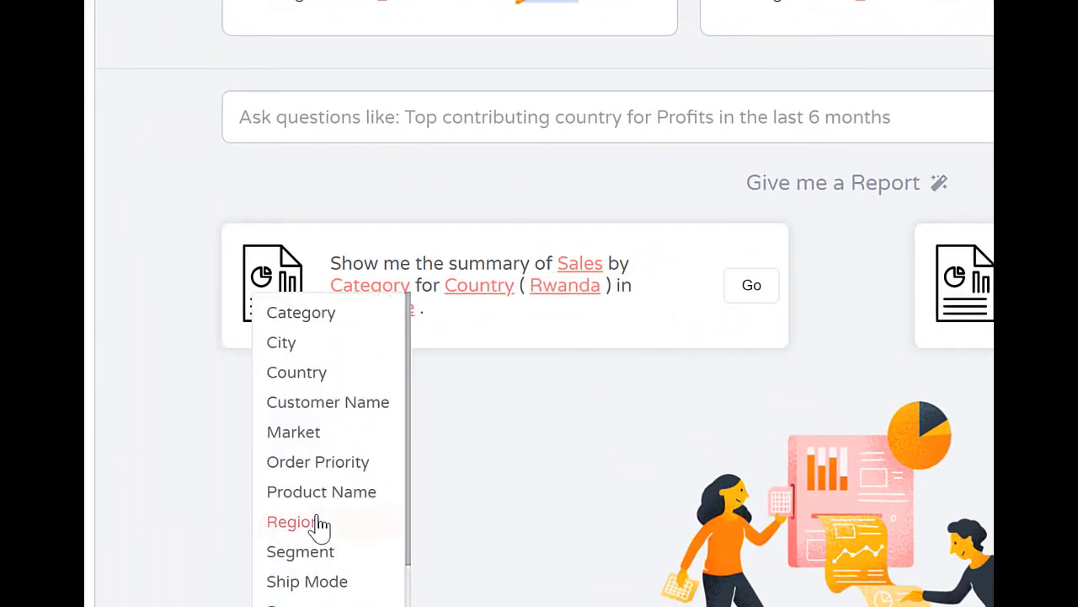
pyautogui.click(316, 520)
pyautogui.click(468, 290)
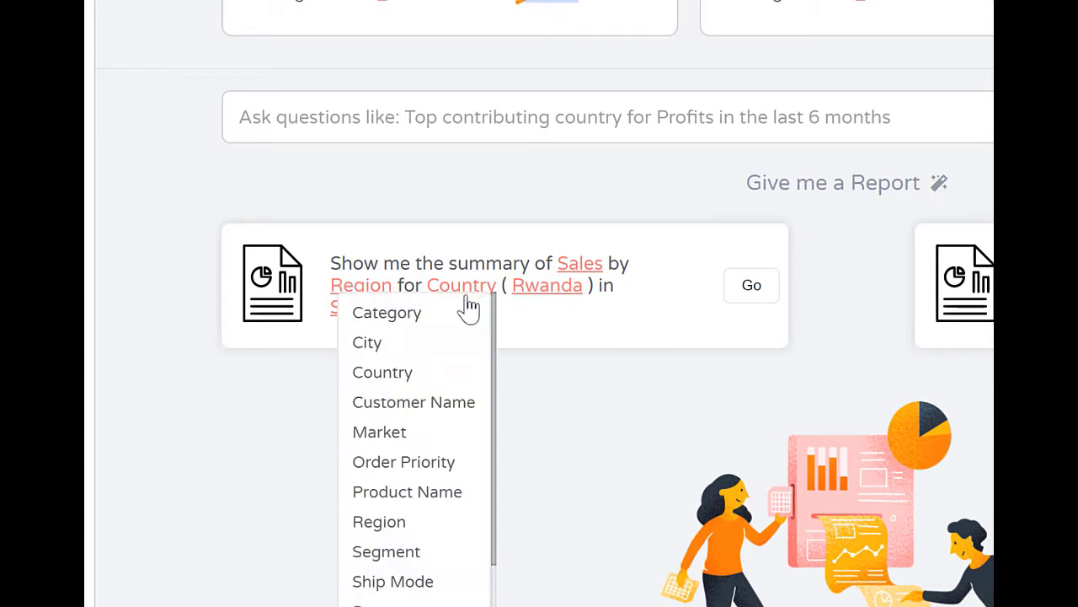
pyautogui.click(408, 436)
pyautogui.click(524, 302)
pyautogui.click(473, 412)
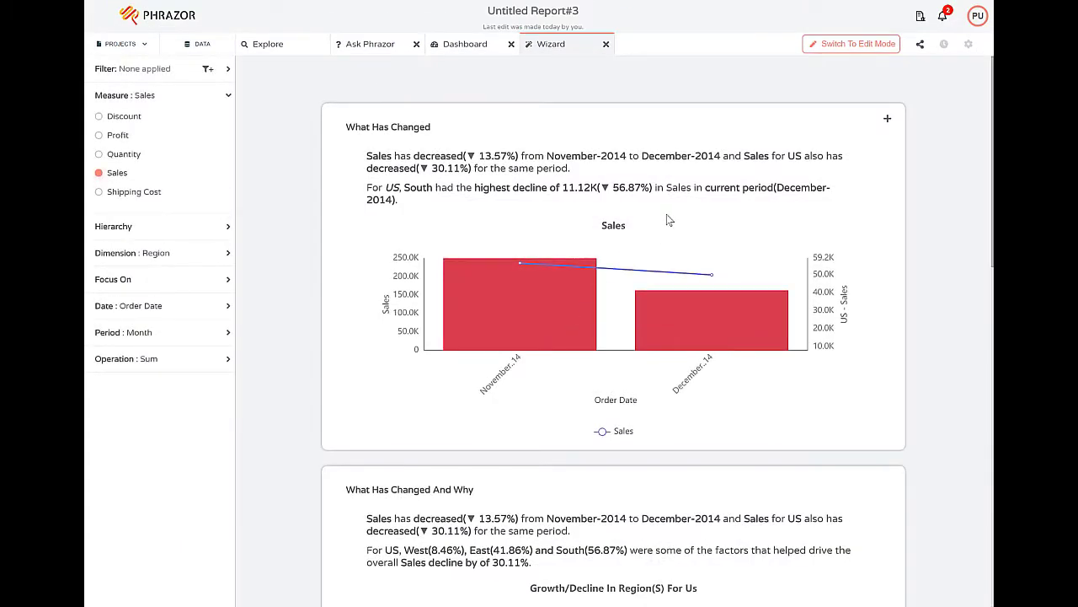
# Step: Add the What Has Changed And Why card to the report
pyautogui.scroll(-1, 667, 214)
pyautogui.scroll(-2, 667, 213)
pyautogui.scroll(-1, 666, 214)
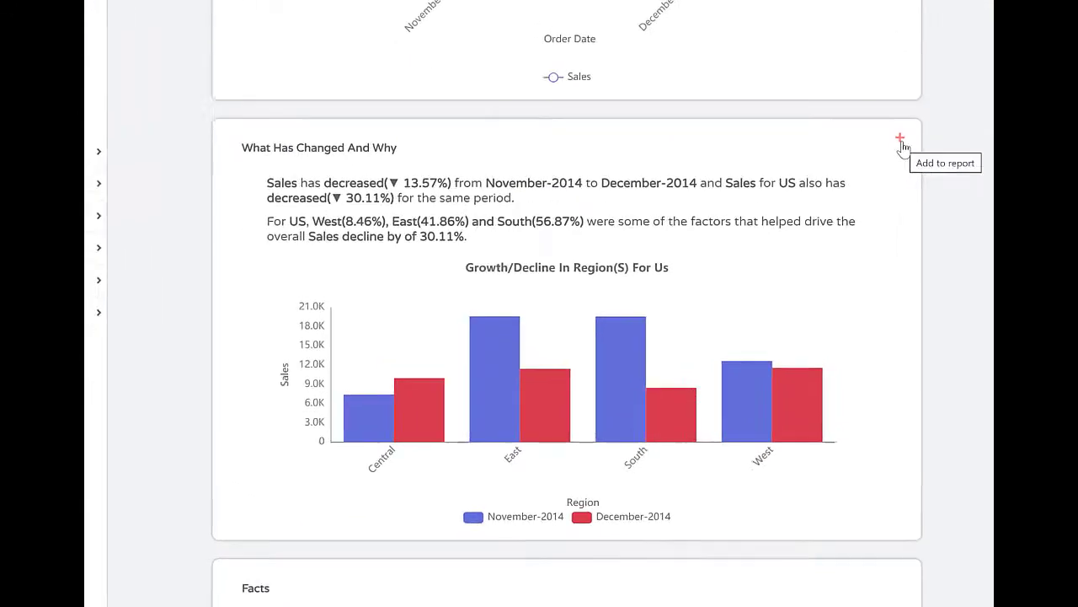
pyautogui.click(889, 220)
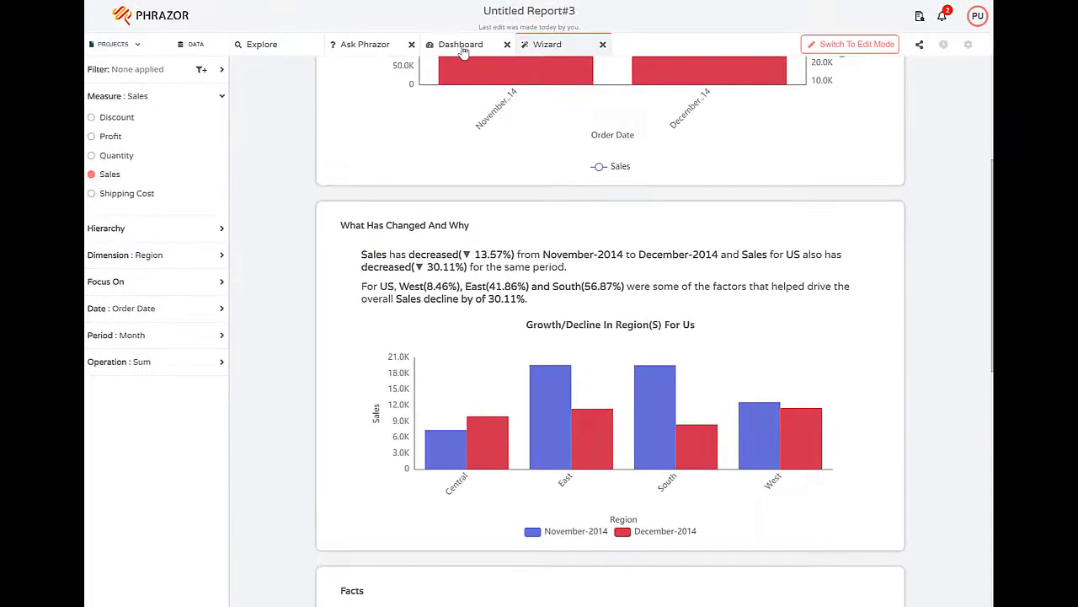
# Step: Review the assembled report on the dashboard
pyautogui.click(461, 44)
pyautogui.scroll(-4, 550, 174)
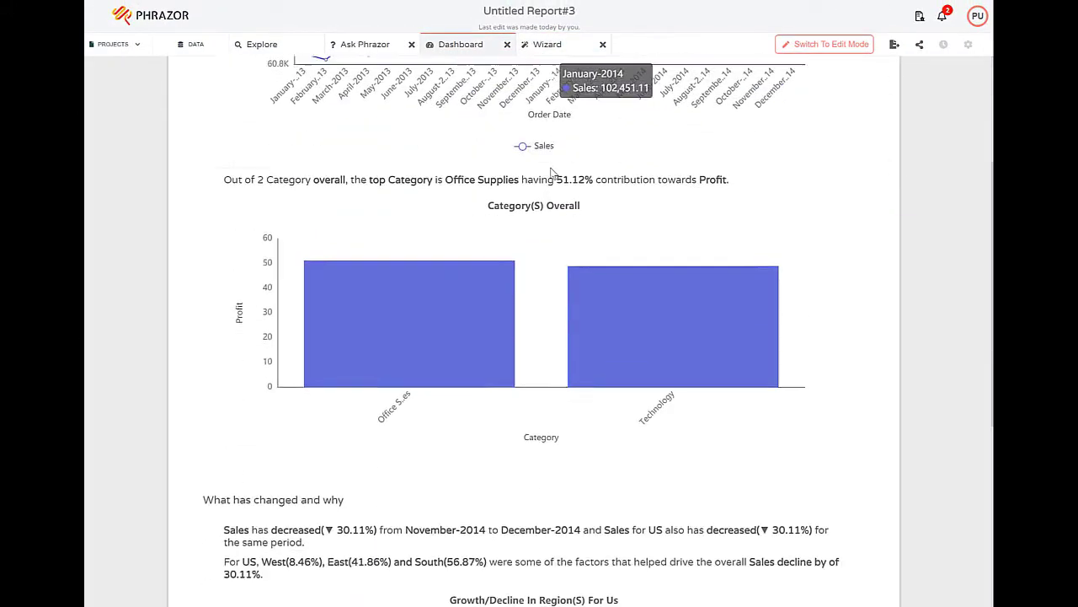
pyautogui.scroll(-5, 550, 175)
pyautogui.scroll(1, 484, 247)
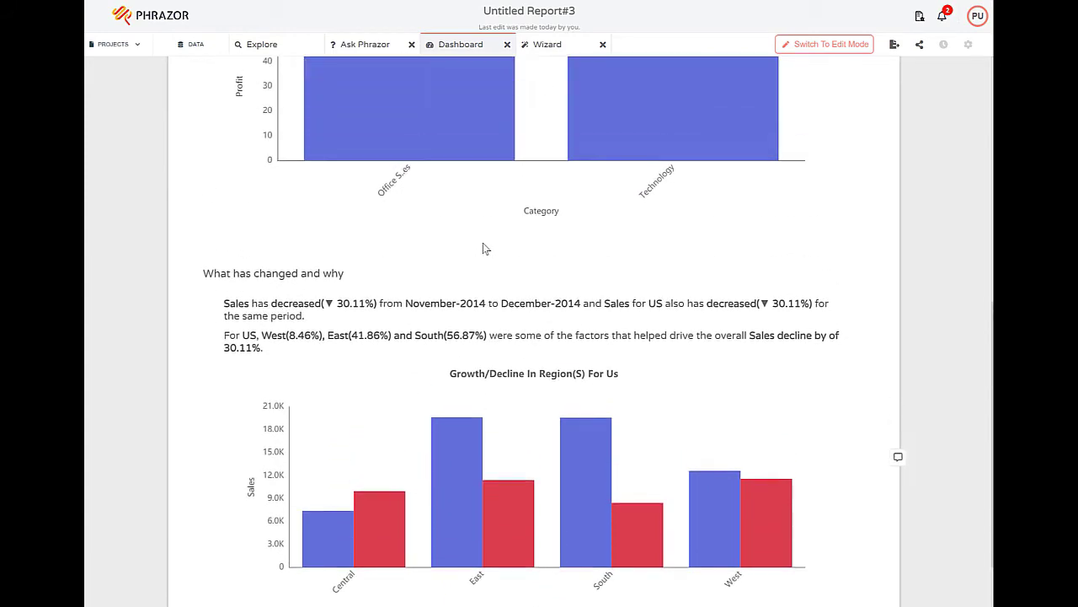
pyautogui.scroll(4, 484, 248)
pyautogui.scroll(2, 482, 243)
# Step: In edit mode, move the What Has Changed card above the Trend card
pyautogui.click(814, 45)
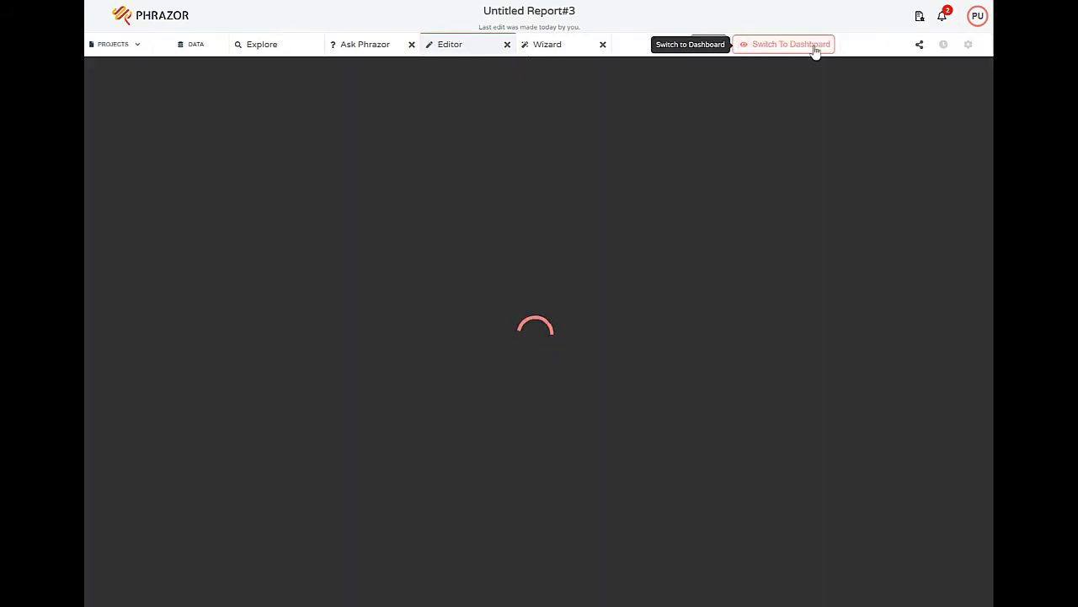
pyautogui.scroll(-2, 695, 160)
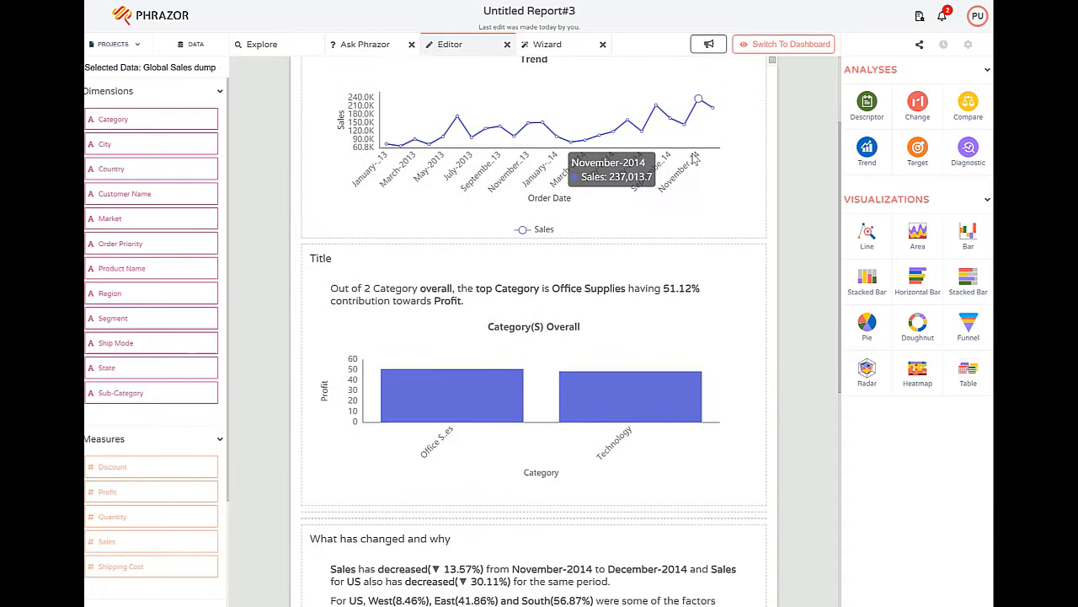
pyautogui.scroll(-3, 695, 160)
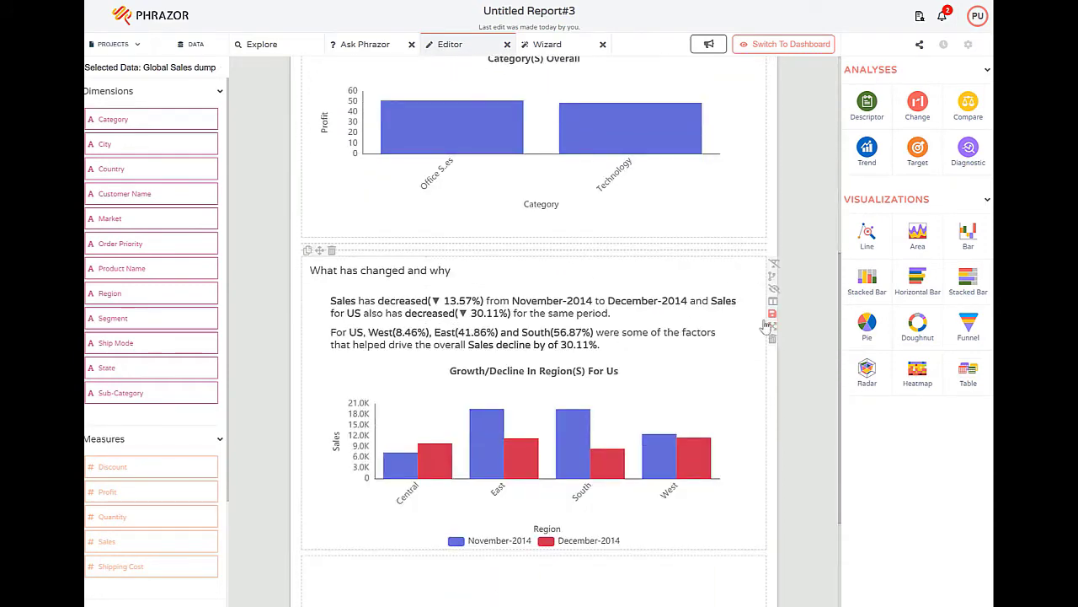
pyautogui.scroll(-5, 595, 141)
pyautogui.scroll(4, 594, 141)
pyautogui.scroll(2, 594, 141)
pyautogui.scroll(1, 595, 140)
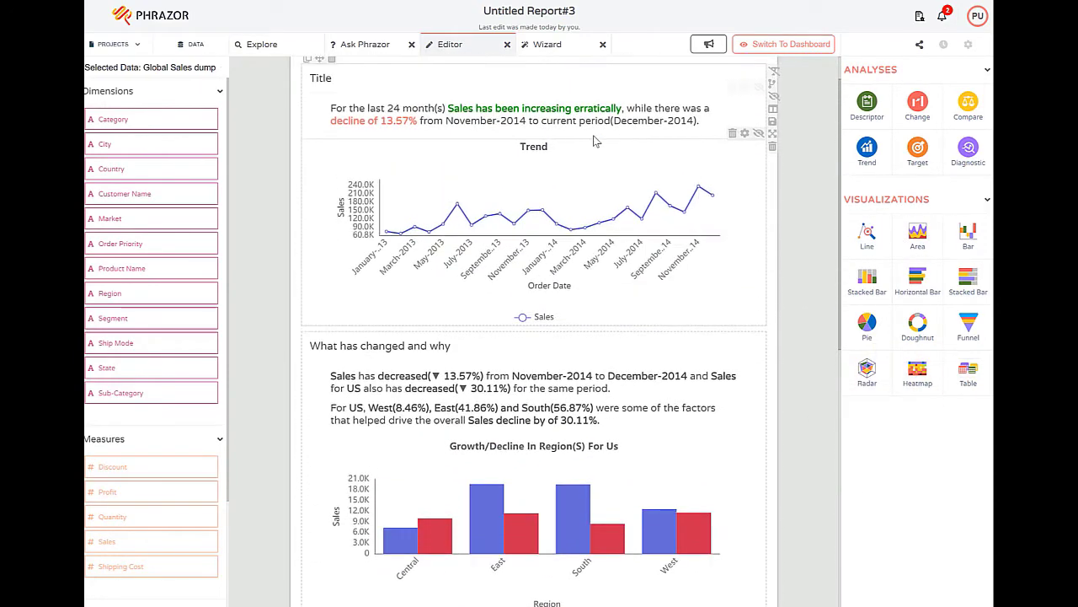
pyautogui.click(772, 398)
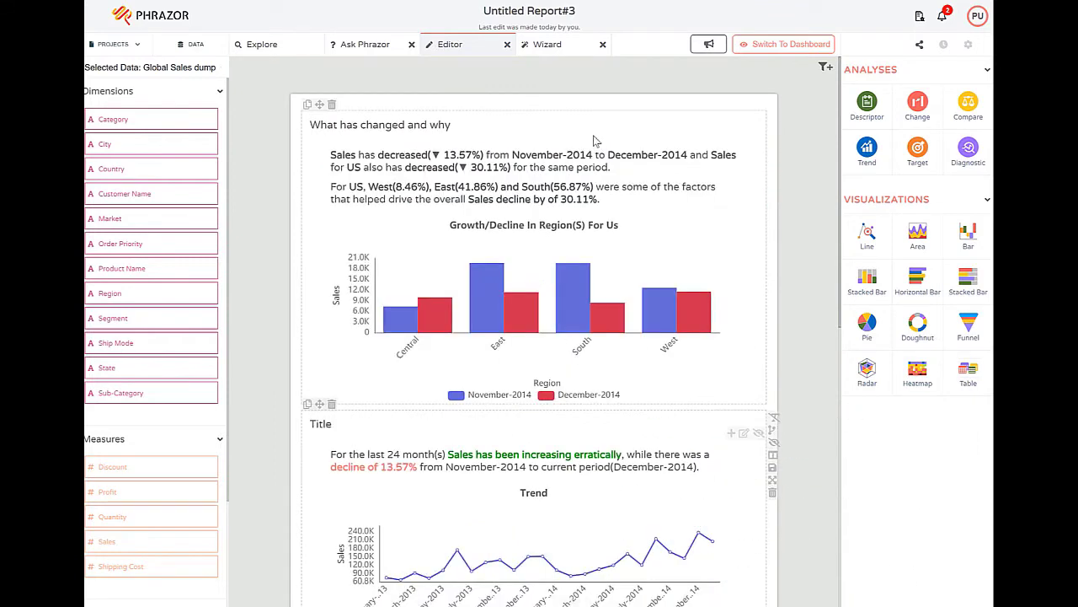
# Step: Narrow the Bar Series width of the region growth/decline chart and save it
pyautogui.click(745, 212)
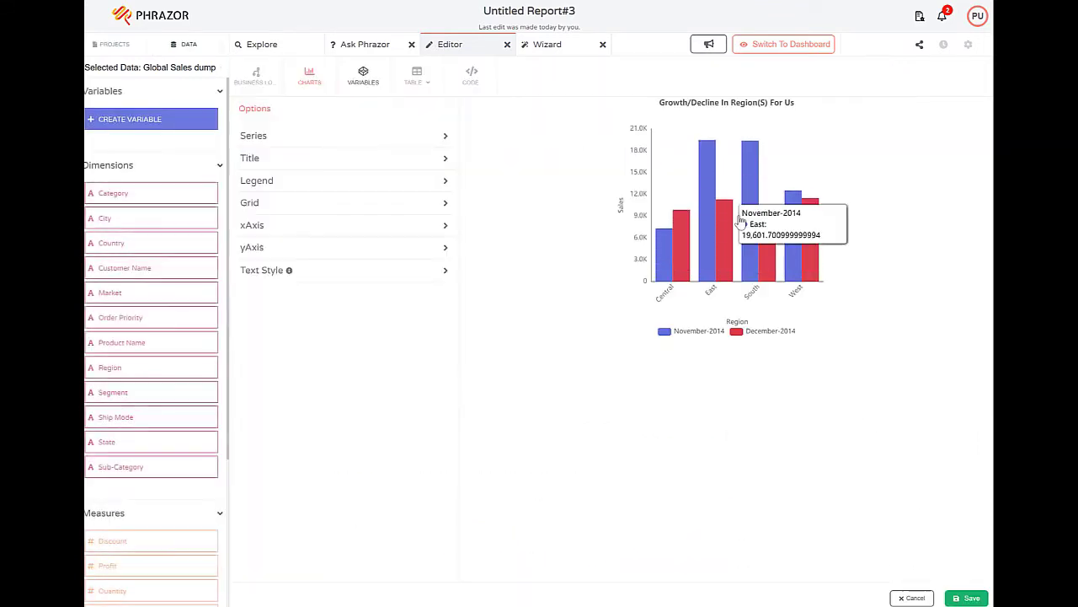
pyautogui.click(385, 139)
pyautogui.click(447, 135)
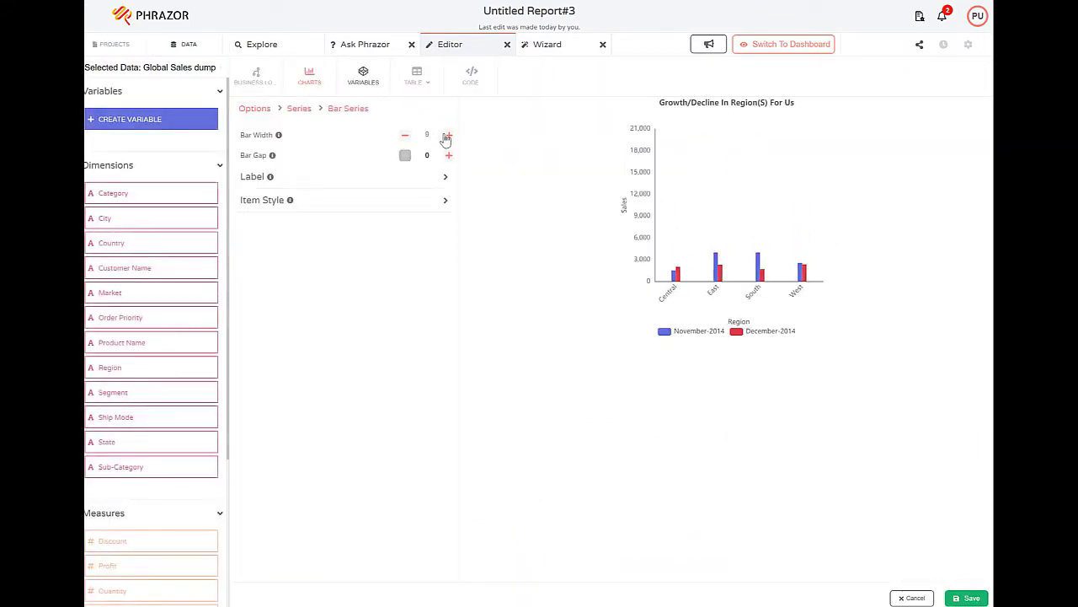
pyautogui.click(966, 597)
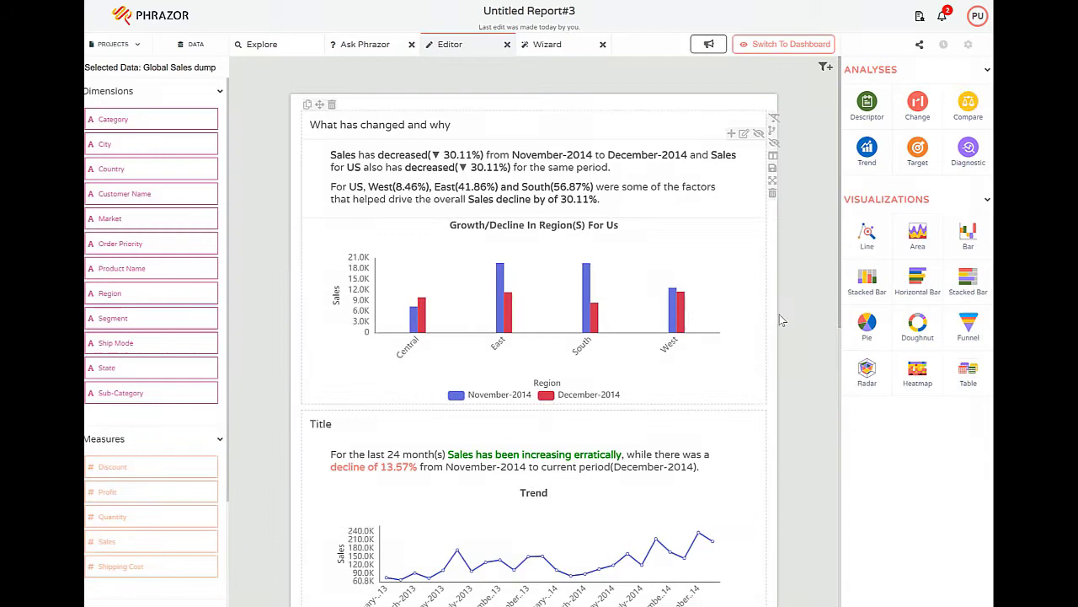
# Step: Build a Descriptor card of Profit by Segment over Order Date and generate narratives
pyautogui.scroll(-3, 779, 314)
pyautogui.scroll(-4, 742, 252)
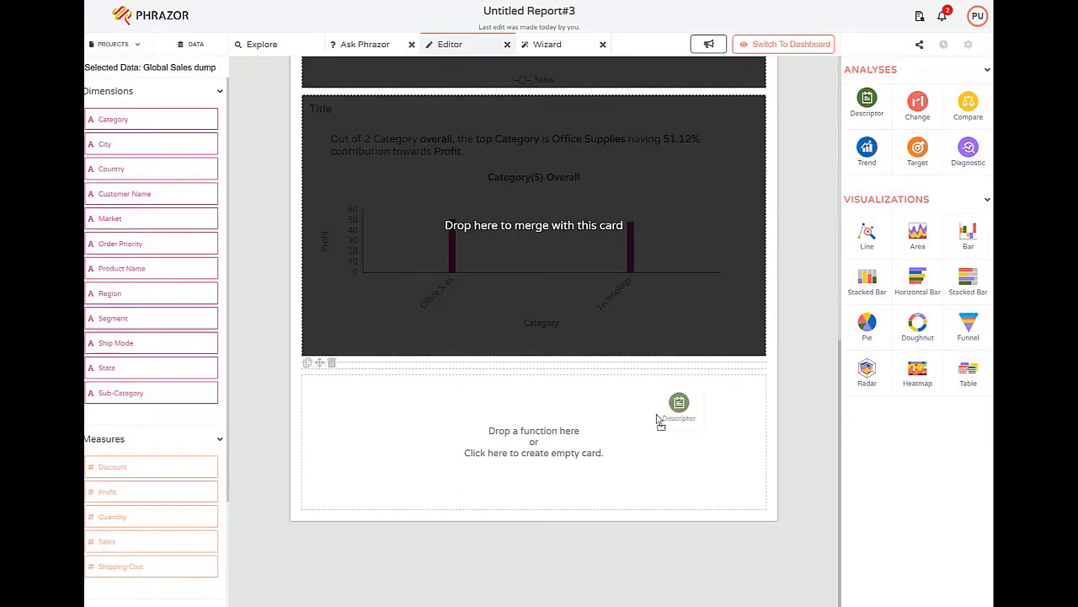
pyautogui.moveTo(867, 103); pyautogui.dragTo(640, 431)
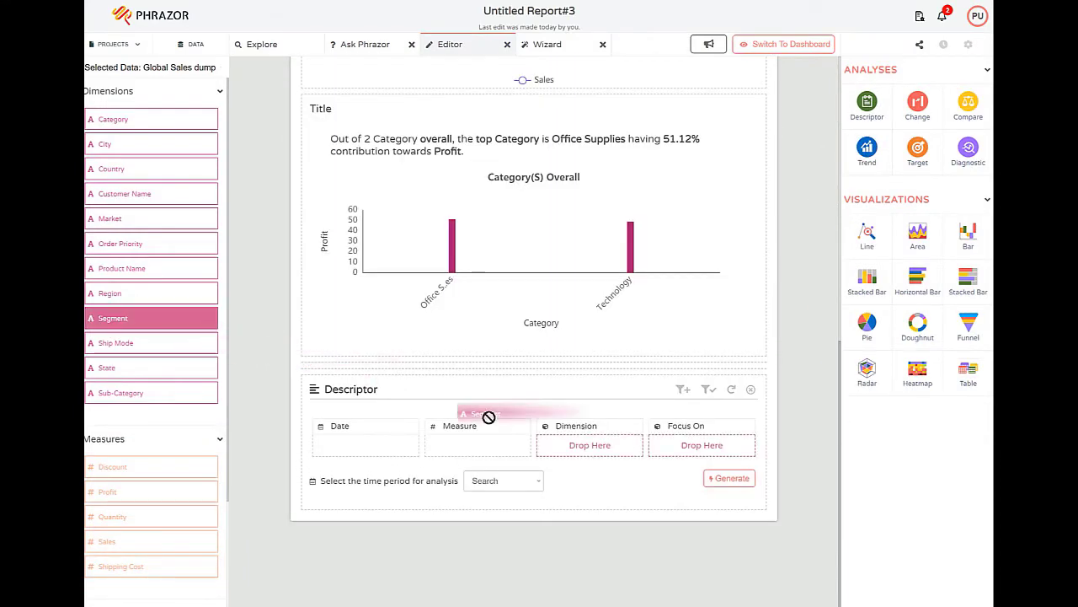
pyautogui.moveTo(111, 324); pyautogui.dragTo(590, 444)
pyautogui.scroll(-2, 169, 379)
pyautogui.moveTo(120, 357)
pyautogui.mouseDown()
pyautogui.moveTo(413, 420)
pyautogui.moveTo(478, 445)
pyautogui.mouseUp()
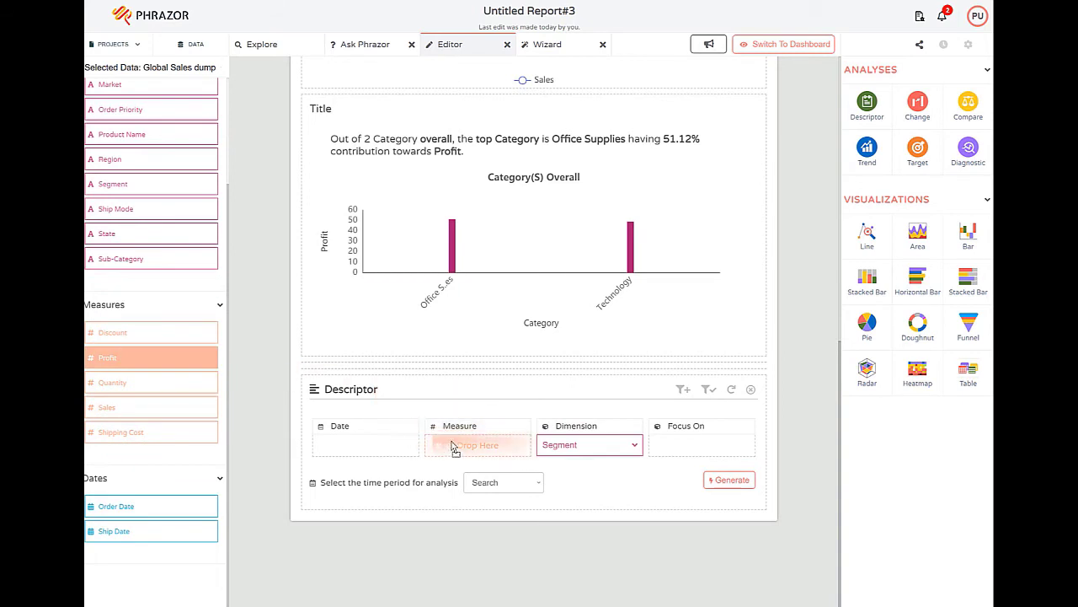
pyautogui.moveTo(122, 506); pyautogui.dragTo(342, 455)
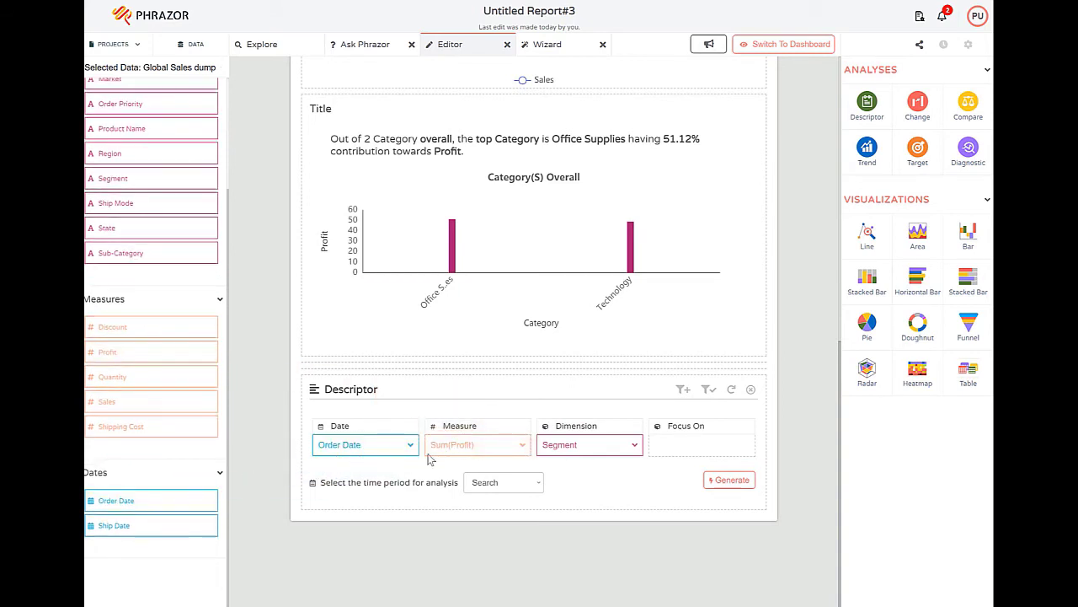
pyautogui.click(731, 480)
# Step: Add the Consumer highest-Profit narrative to the report
pyautogui.scroll(-2, 717, 438)
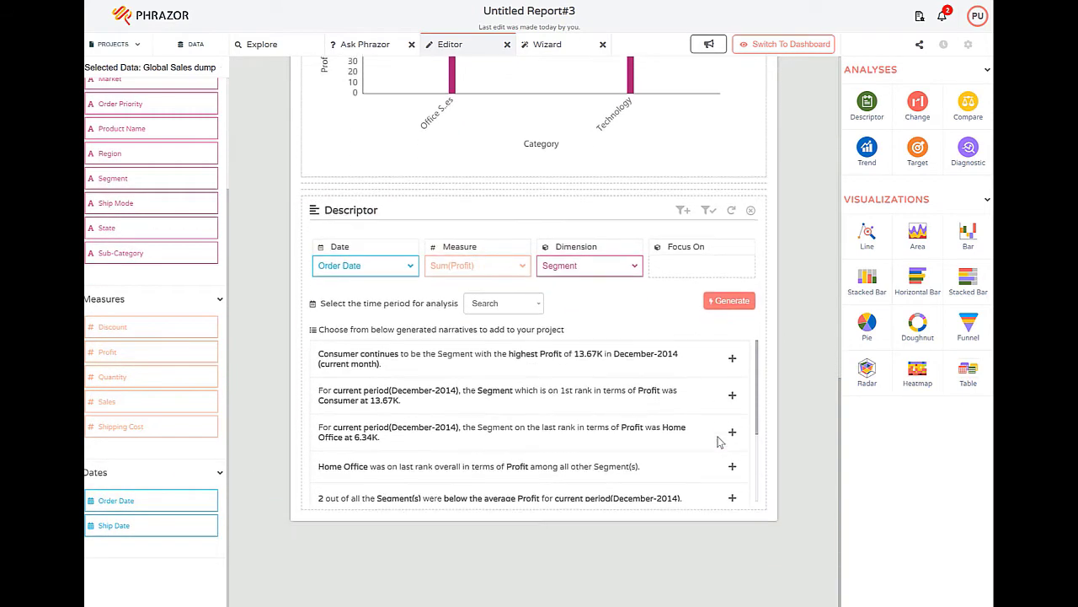
pyautogui.click(732, 358)
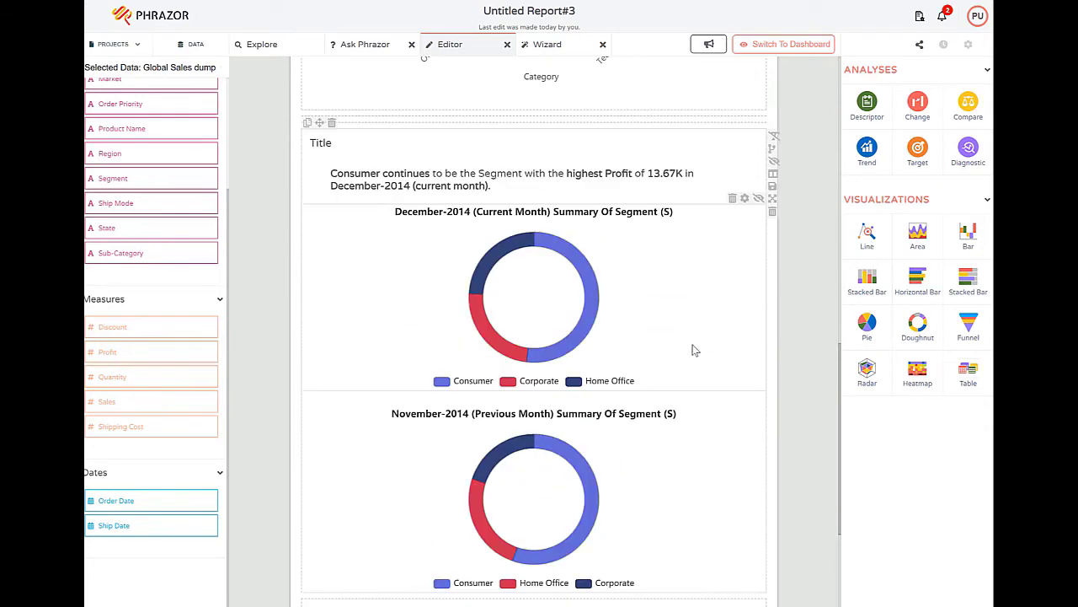
pyautogui.scroll(-3, 934, 241)
pyautogui.scroll(-3, 934, 241)
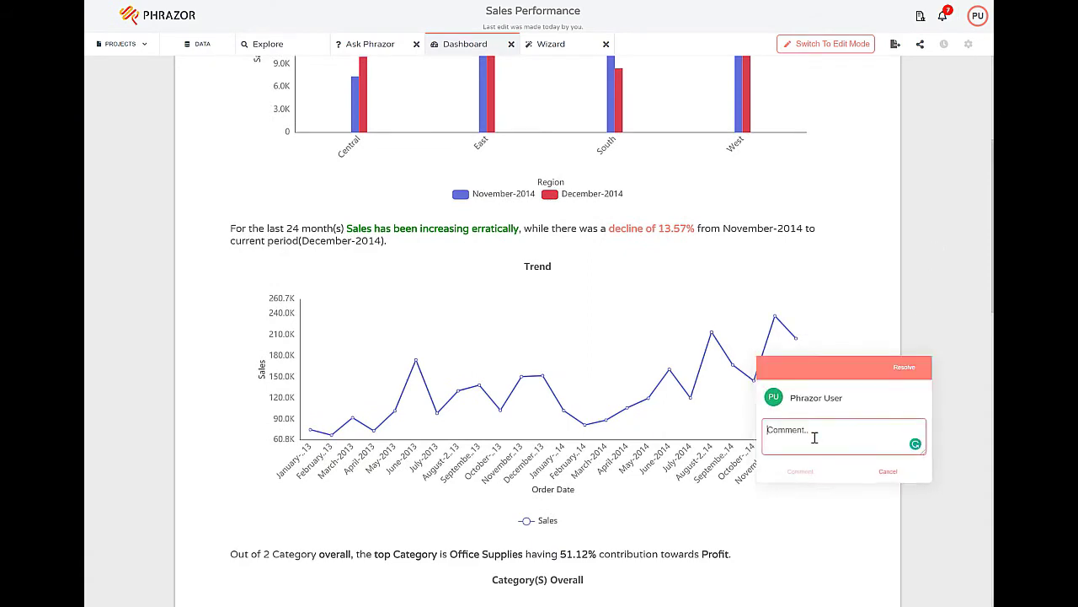
pyautogui.write('@kevin')
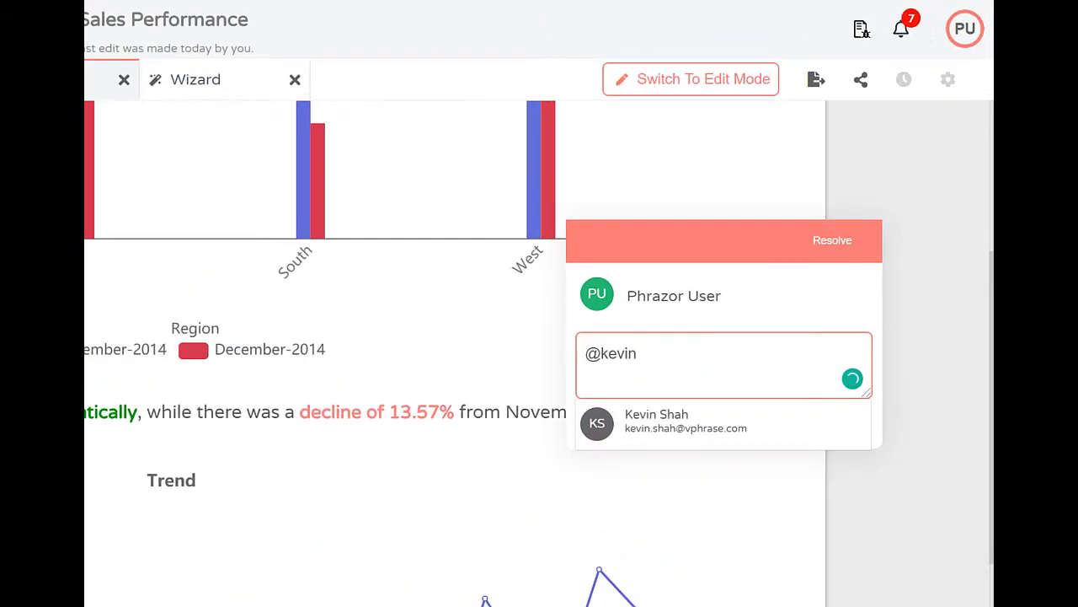
pyautogui.click(700, 430)
pyautogui.write('ha')
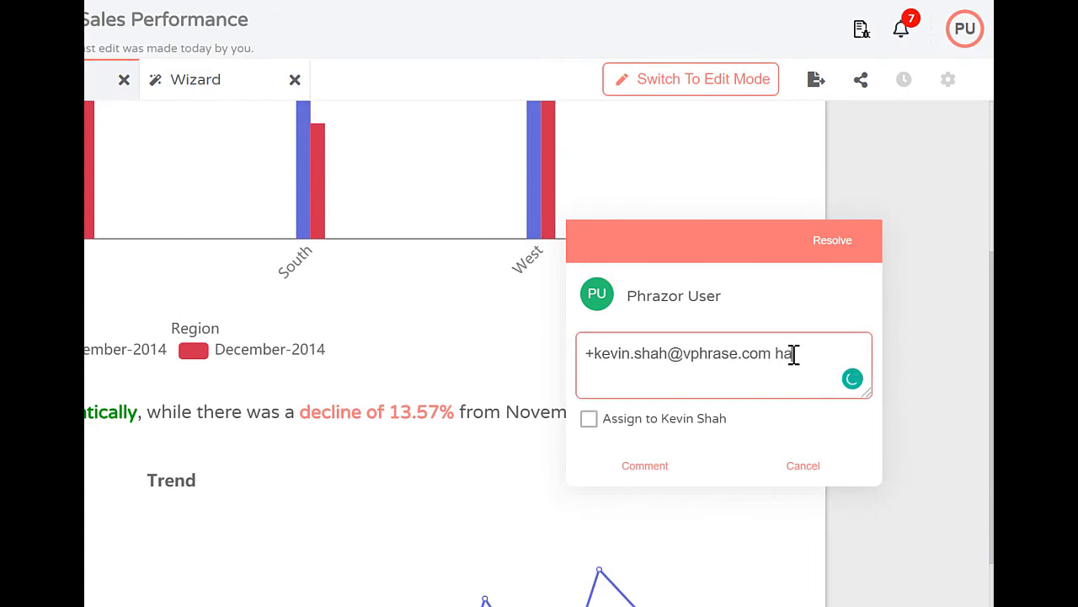
pyautogui.write('ve a look at this')
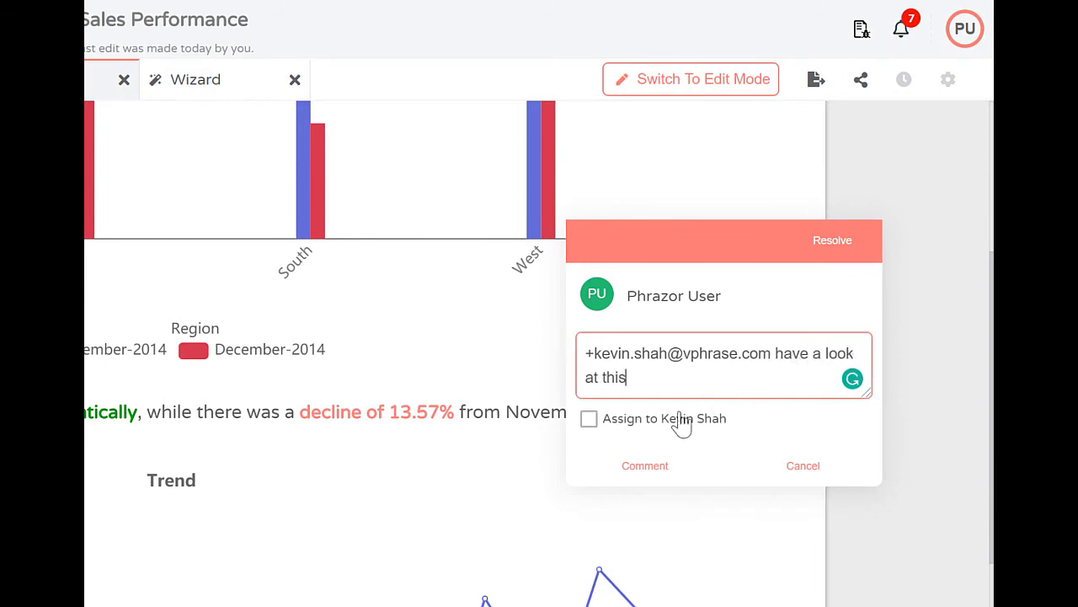
pyautogui.click(650, 423)
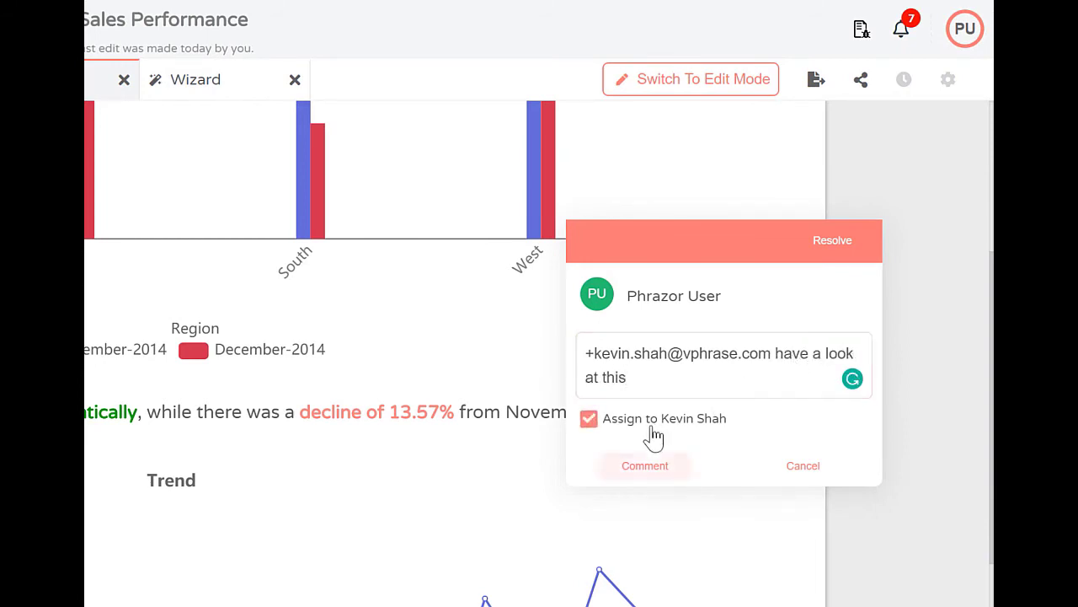
pyautogui.click(663, 477)
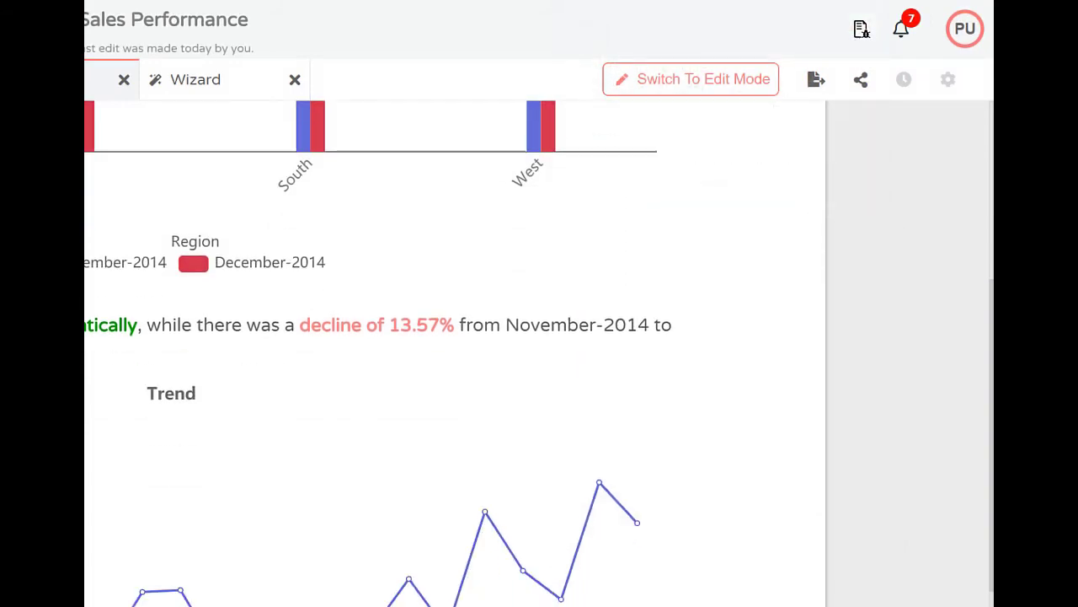
# Step: Export the dashboard as a PPTX file and save it
pyautogui.scroll(5, 454, 354)
pyautogui.click(815, 84)
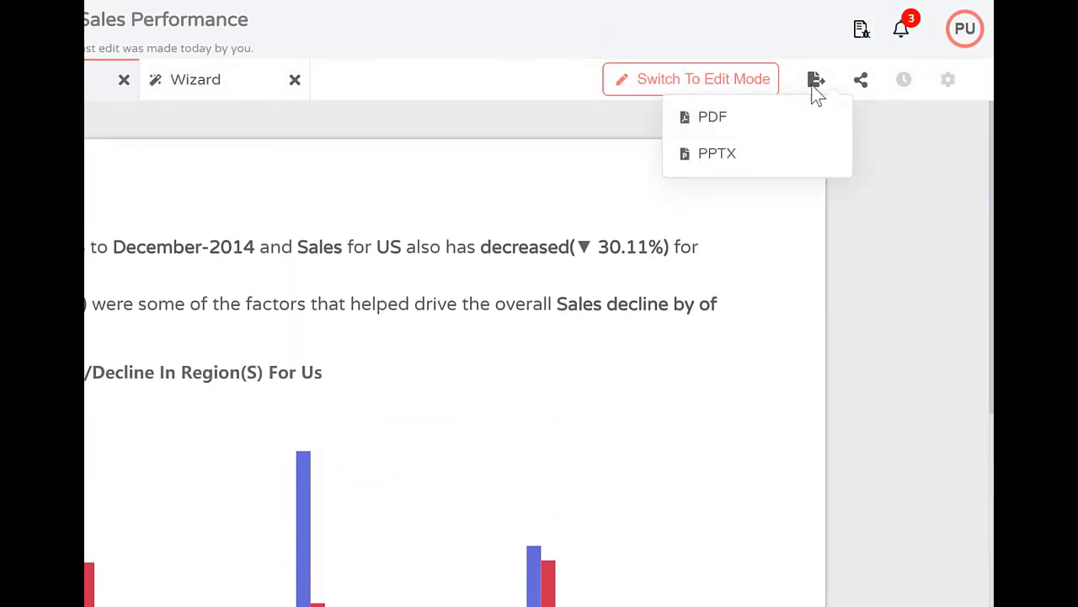
pyautogui.click(768, 155)
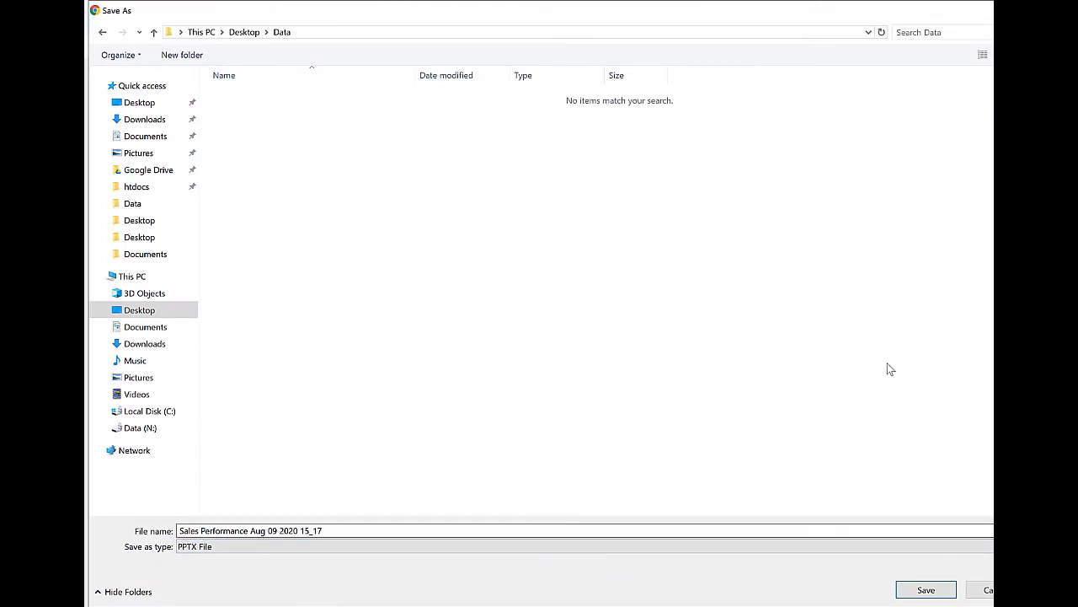
pyautogui.click(926, 590)
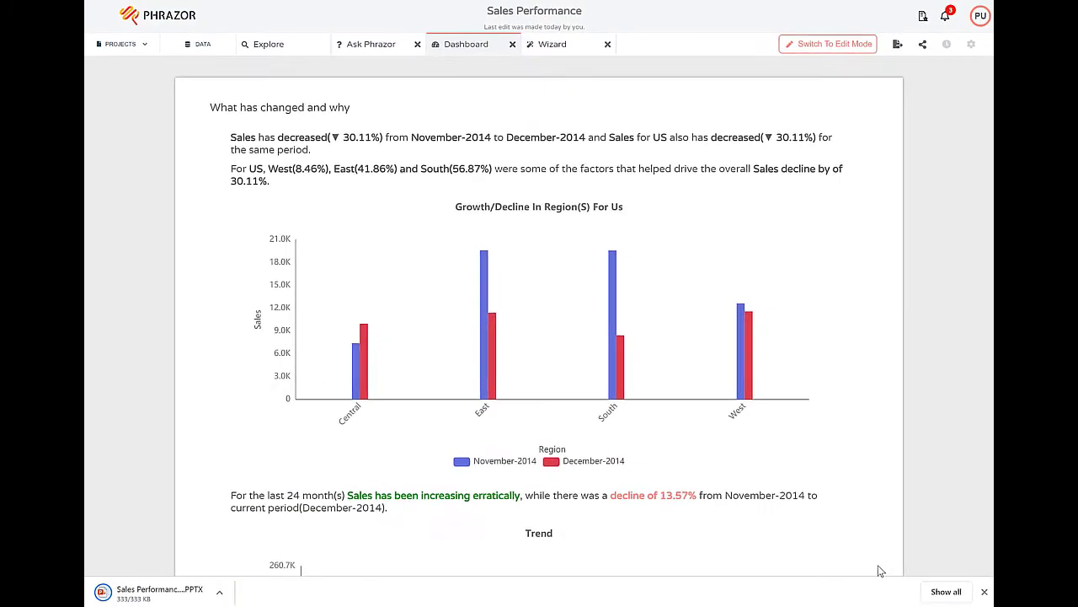
# Step: Open the downloaded Sales Performance PPTX in PowerPoint and scroll through its slides
pyautogui.click(150, 599)
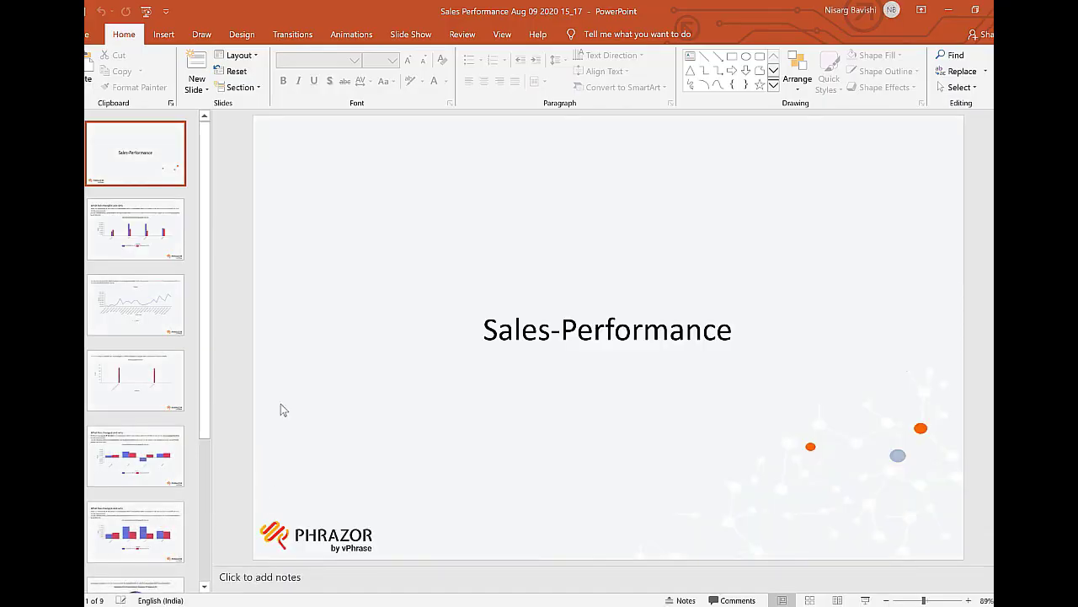
pyautogui.scroll(-1, 325, 160)
pyautogui.scroll(-2, 326, 160)
pyautogui.scroll(-1, 325, 160)
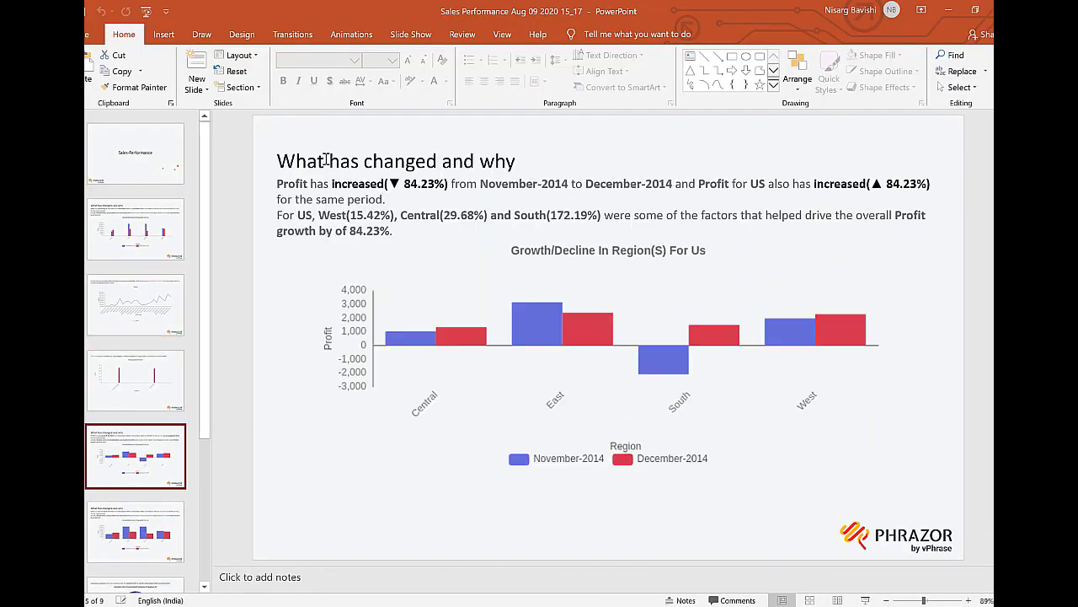
pyautogui.scroll(-1, 325, 160)
pyautogui.scroll(-1, 325, 160)
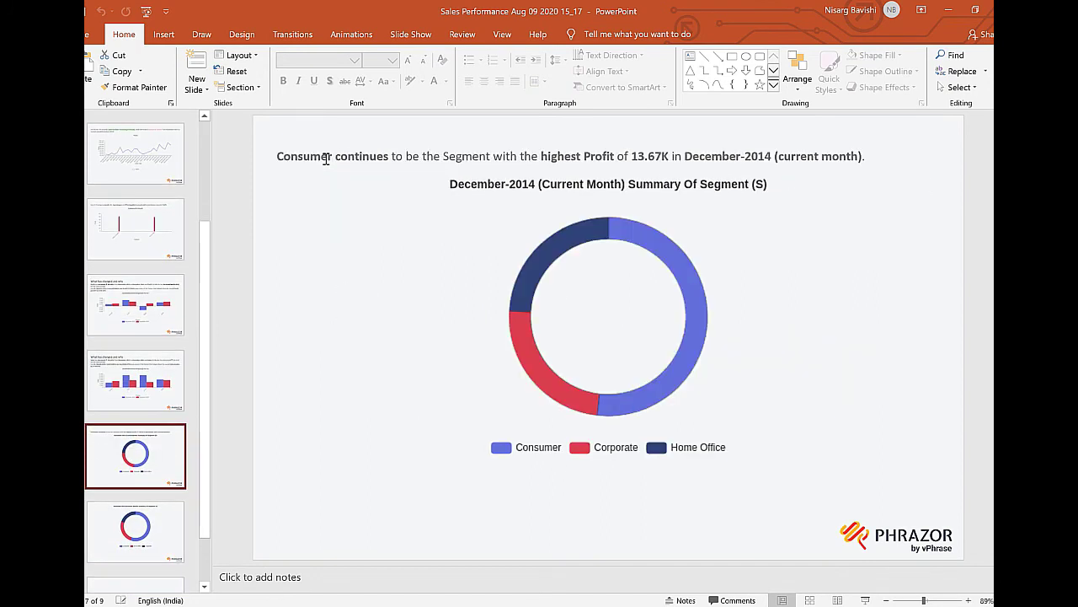